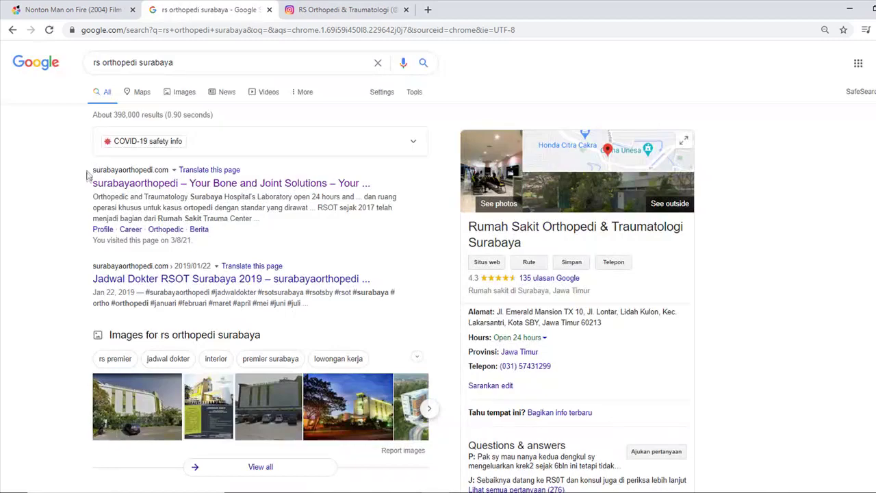
# Open surabayaorthopedi.com from the Google results for 'rs orthopedi surabaya'.
pyautogui.click(159, 184)
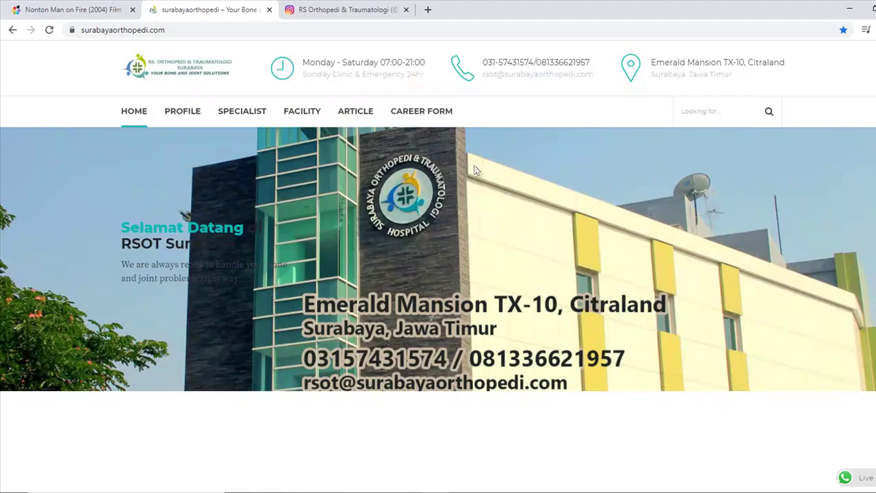
# Follow the CAREER FORM link on surabayaorthopedi.com to the employee registration form.
pyautogui.scroll(-2, 479, 176)
pyautogui.scroll(2, 482, 181)
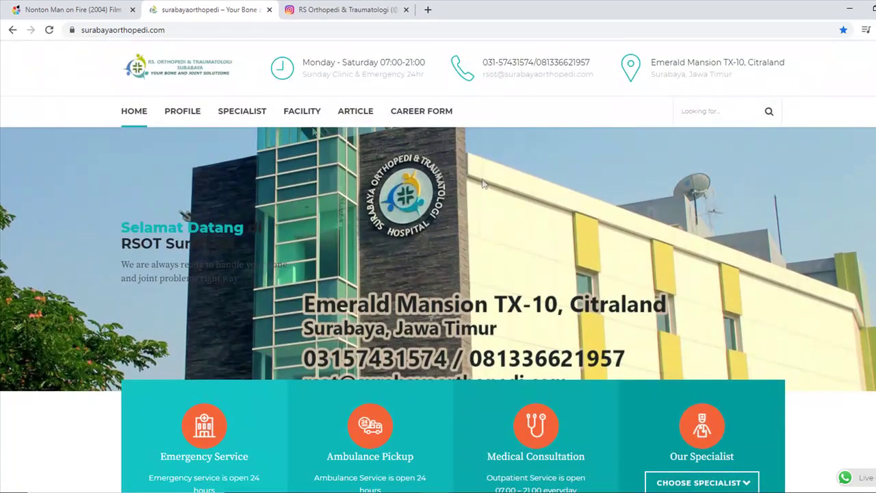
pyautogui.moveTo(152, 118)
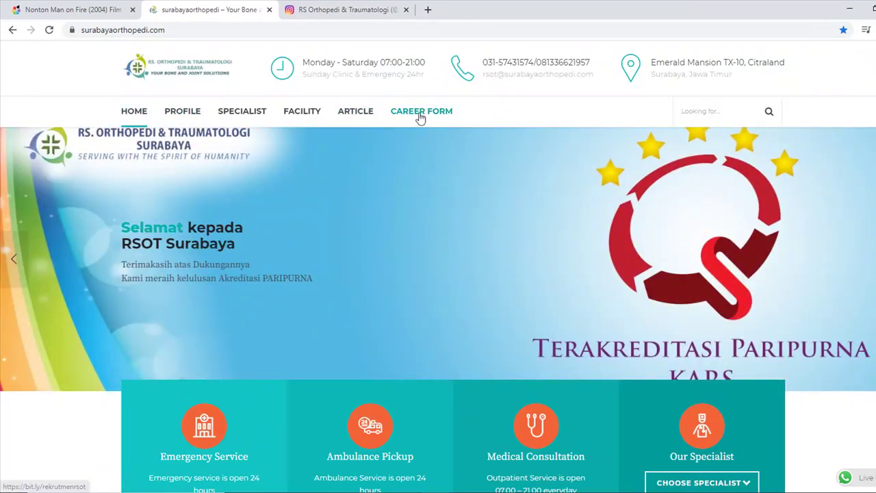
pyautogui.click(420, 115)
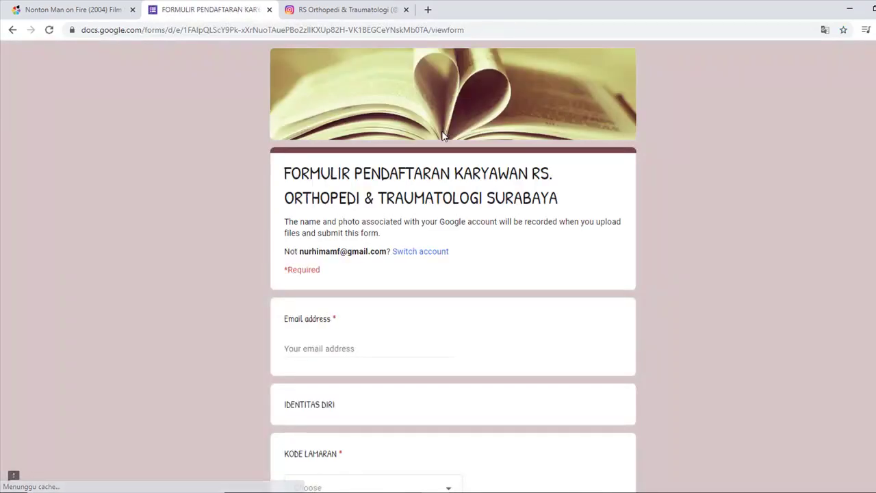
# Scroll down the registration form and open the KODE LAMARAN dropdown.
pyautogui.scroll(-1, 439, 144)
pyautogui.scroll(-1, 439, 145)
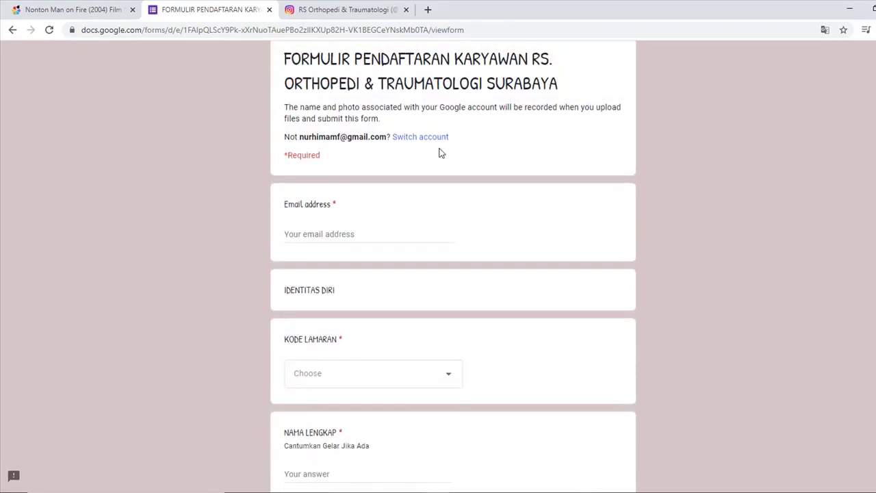
pyautogui.scroll(-1, 424, 175)
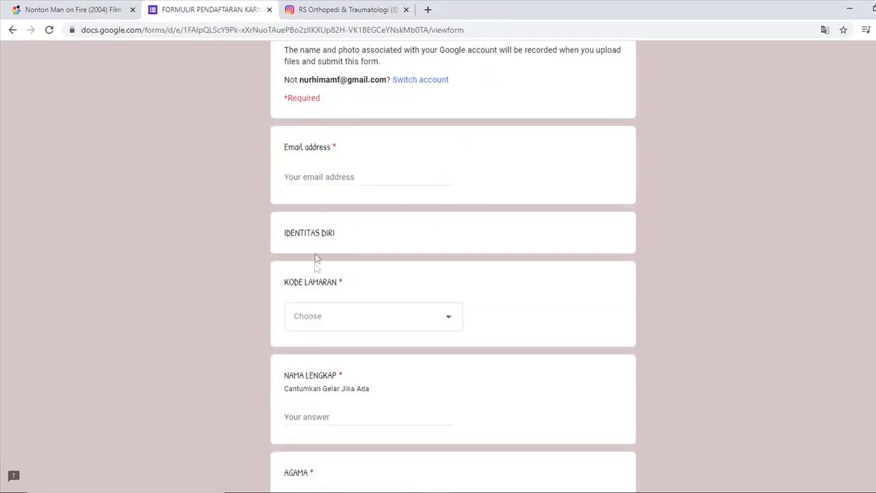
pyautogui.scroll(-2, 317, 260)
pyautogui.click(344, 211)
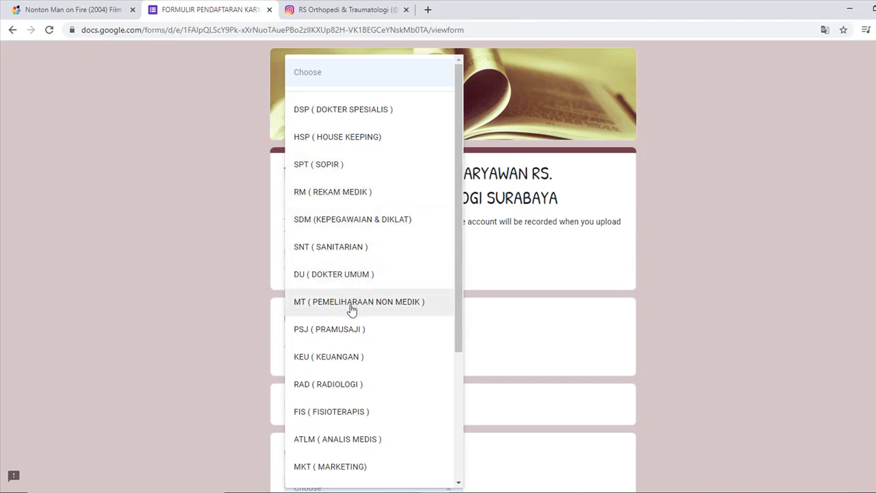
# Browse job codes like NS (PERAWAT) and APT (APOTEKER), closing the list without choosing.
pyautogui.scroll(-1, 352, 343)
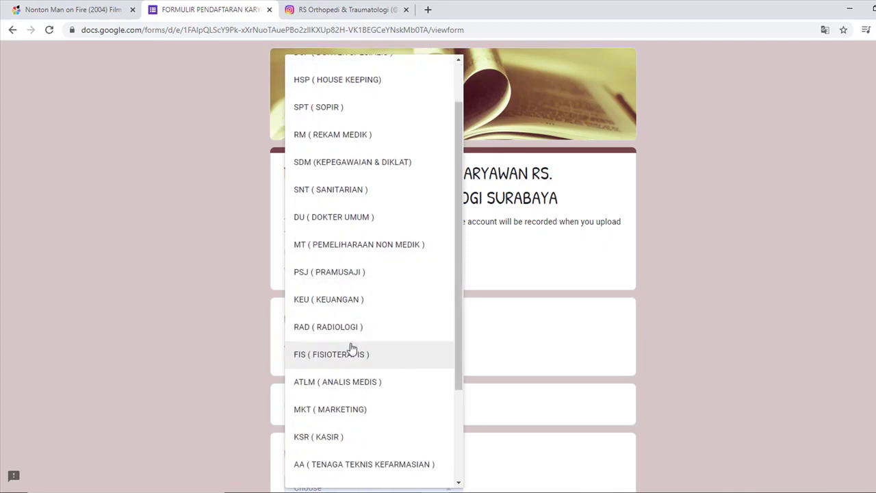
pyautogui.scroll(-1, 356, 361)
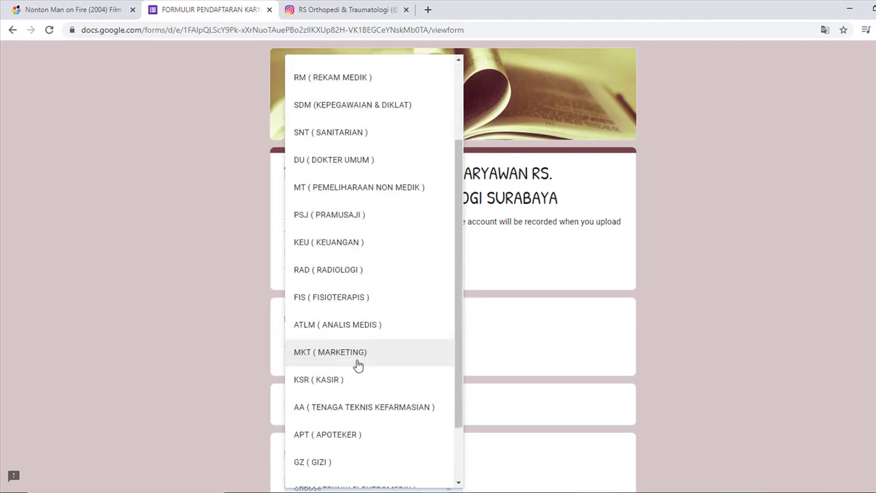
pyautogui.scroll(-1, 341, 373)
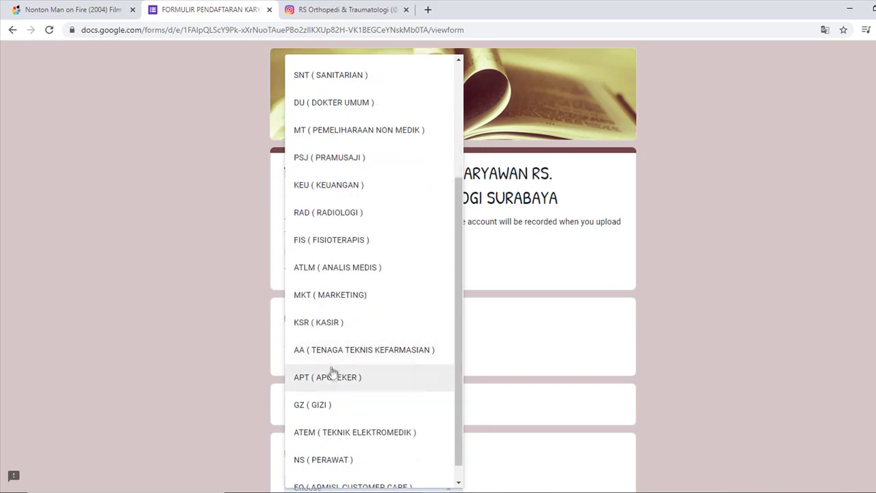
pyautogui.scroll(-1, 332, 373)
pyautogui.scroll(-1, 324, 402)
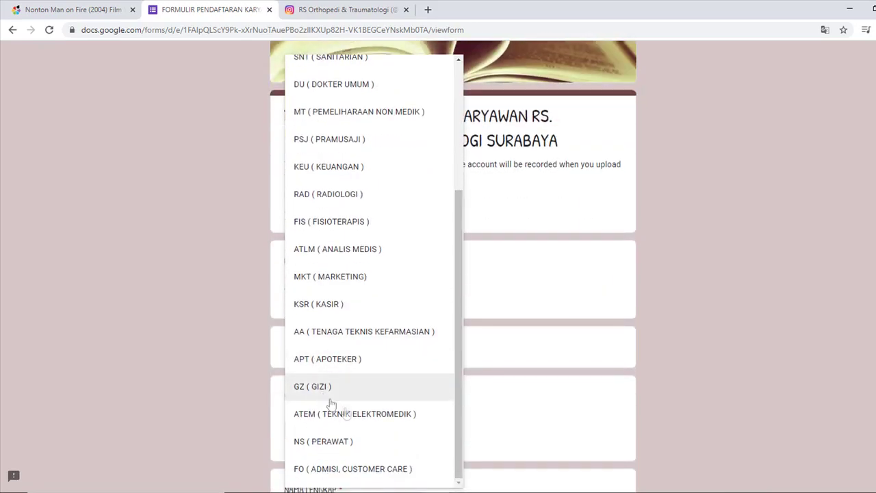
pyautogui.scroll(-2, 361, 424)
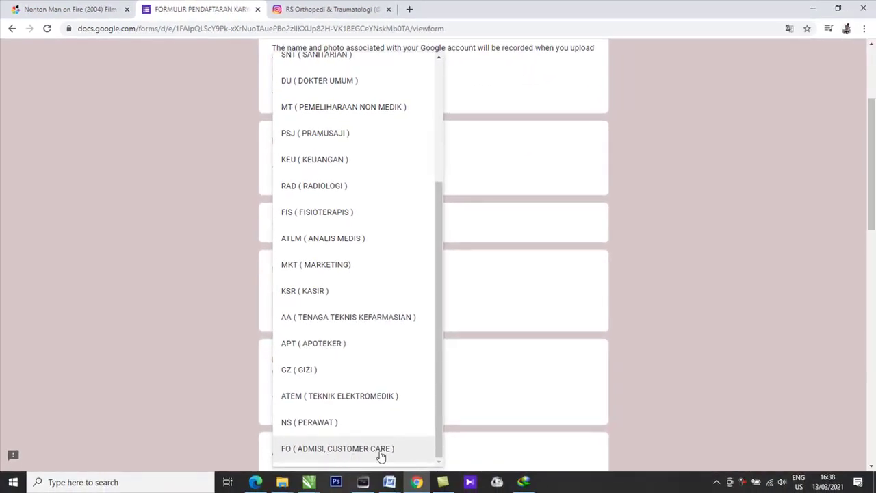
pyautogui.click(572, 190)
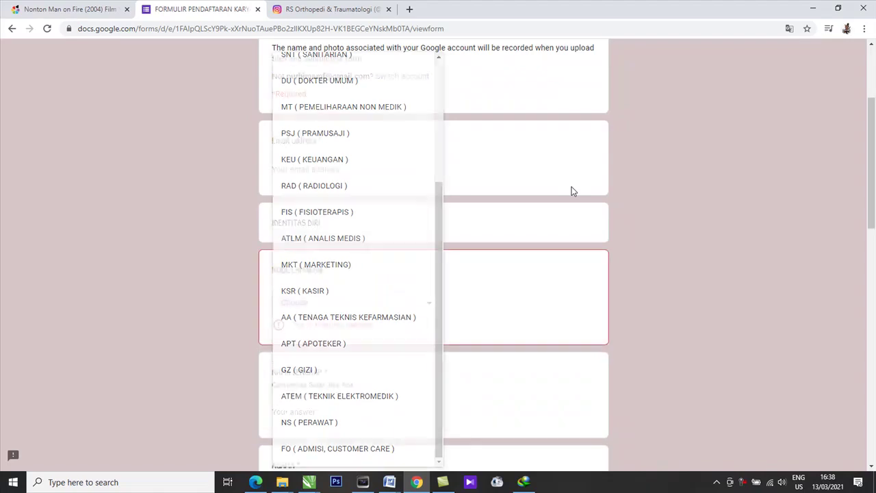
# Enter the respondent's email address in the Email field.
pyautogui.click(344, 171)
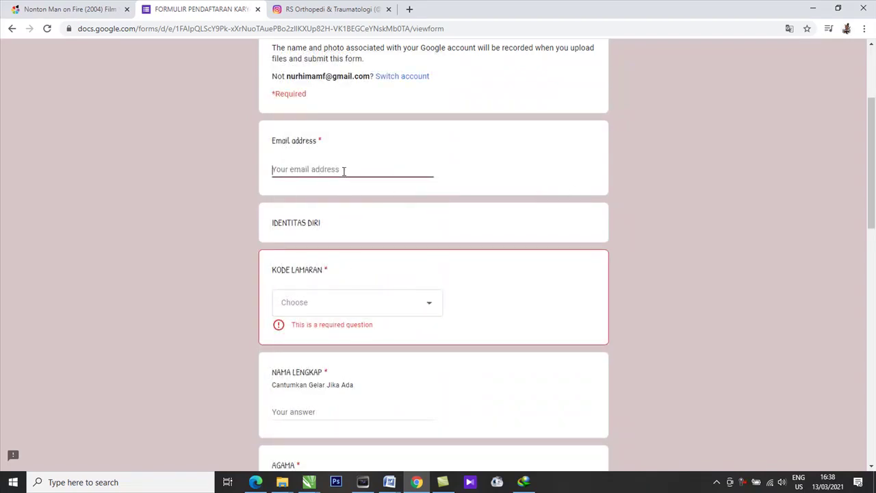
pyautogui.write('Nur')
pyautogui.press('BackSpace')
pyautogui.press('BackSpace')
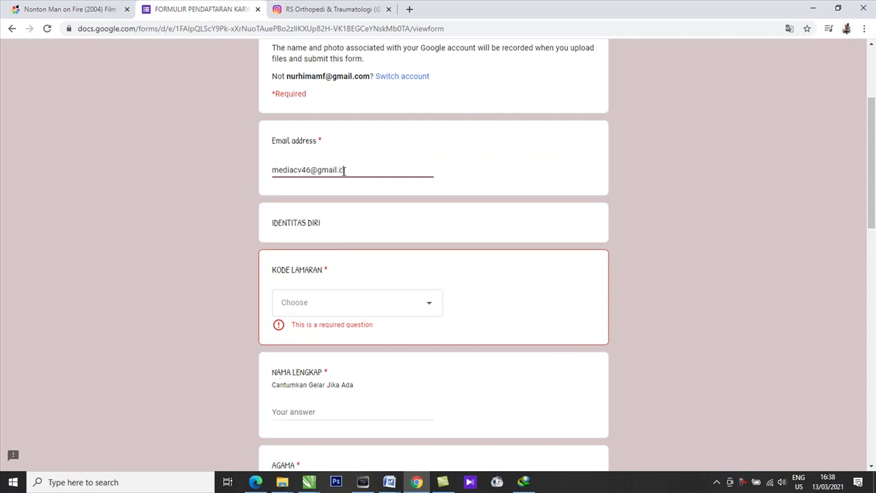
# Set KODE LAMARAN to NS ( PERAWAT ).
pyautogui.click(330, 296)
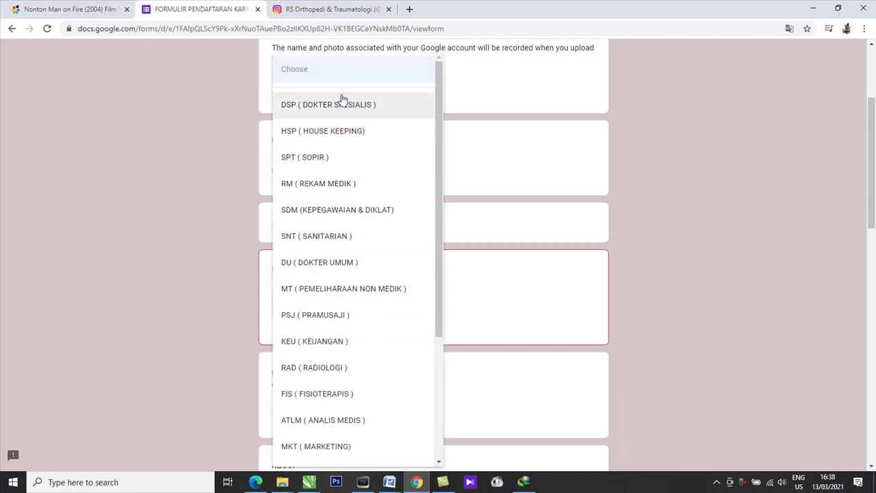
pyautogui.scroll(-1, 332, 260)
pyautogui.scroll(-2, 332, 262)
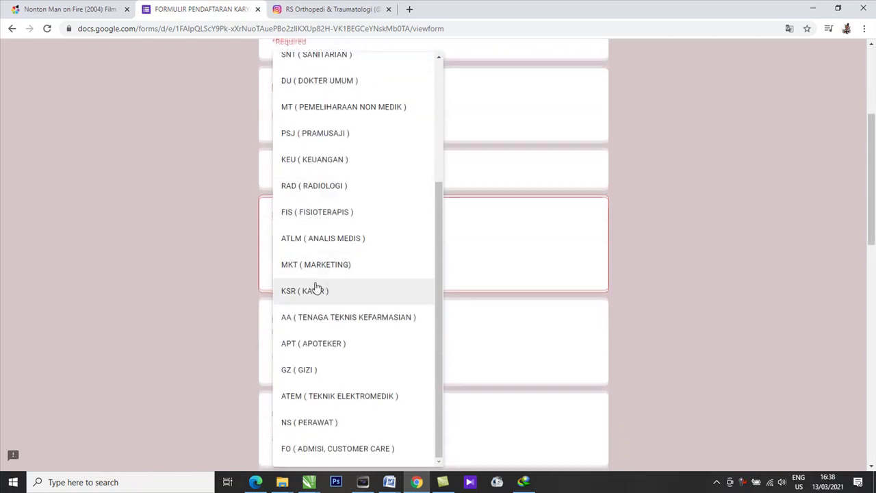
pyautogui.click(359, 428)
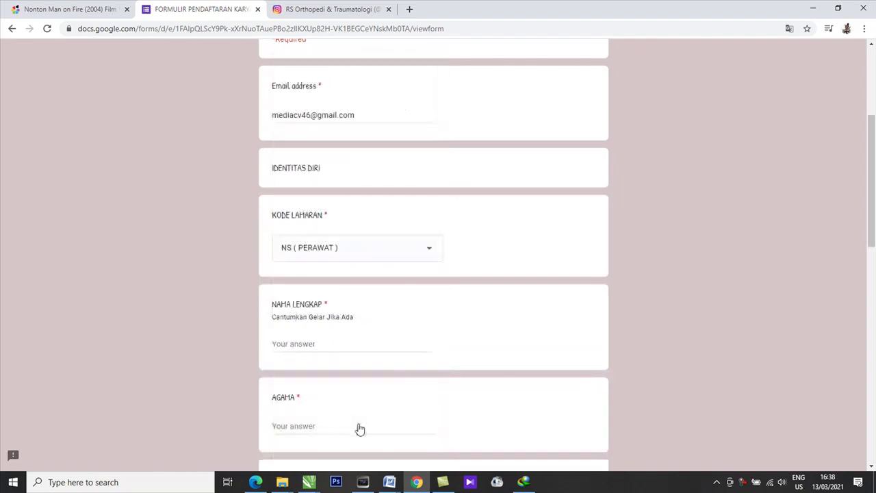
# Enter the applicant's full name with degree titles and answer AGAMA with Islam.
pyautogui.click(311, 340)
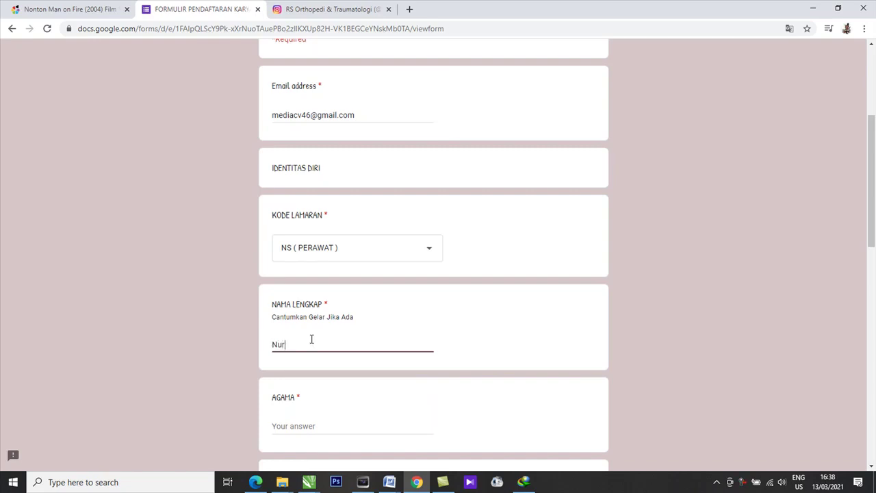
pyautogui.scroll(-1, 324, 346)
pyautogui.click(303, 369)
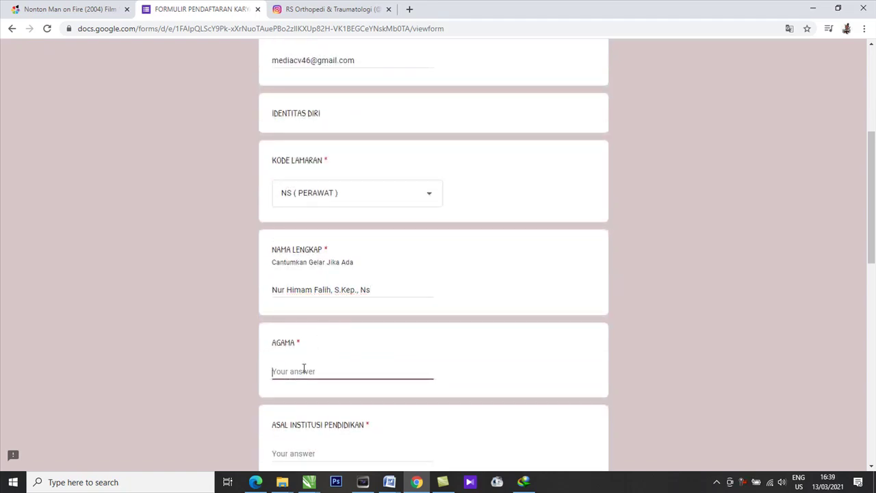
pyautogui.write('Islam')
# Enter Universitas Gadjah Mada as ASAL INSTITUSI PENDIDIKAN, fixing the typo.
pyautogui.scroll(-2, 314, 356)
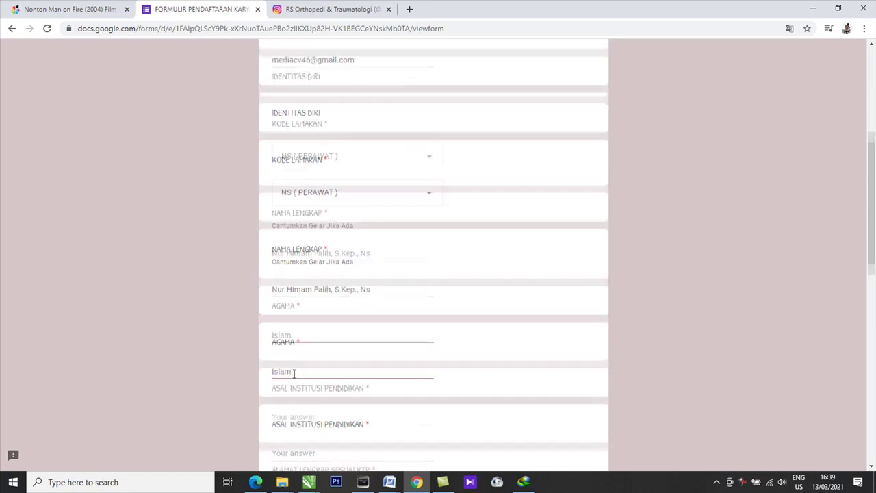
pyautogui.click(316, 346)
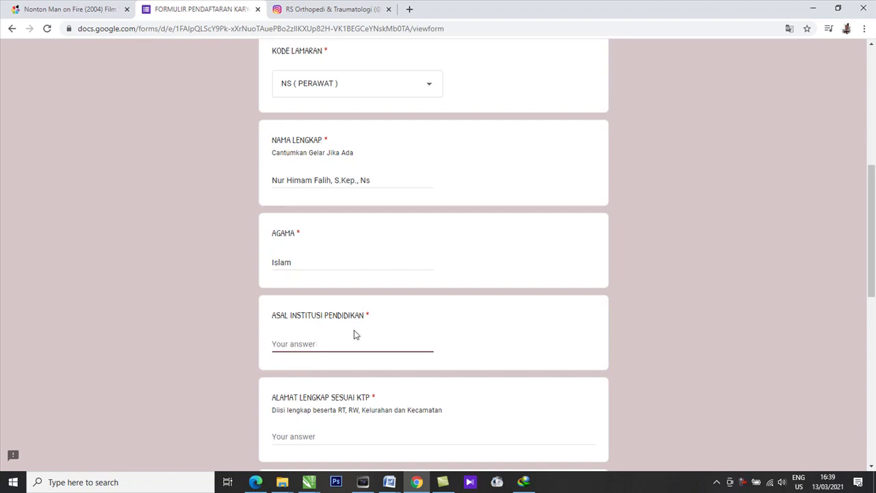
pyautogui.write('Universitasa Gad')
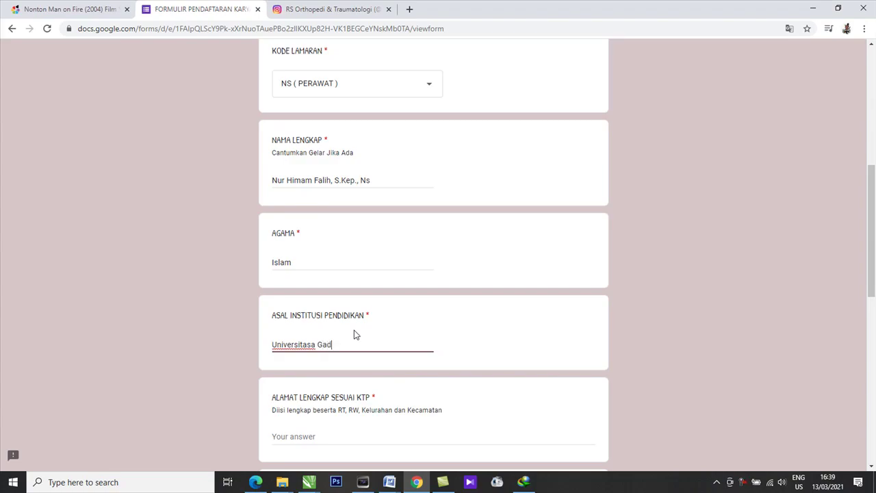
pyautogui.write('jah Mada')
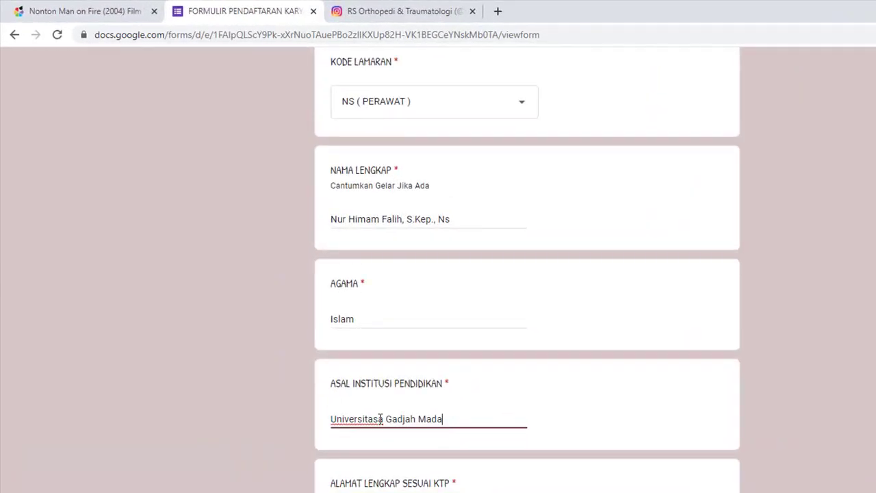
pyautogui.click(384, 418)
pyautogui.press('BackSpace')
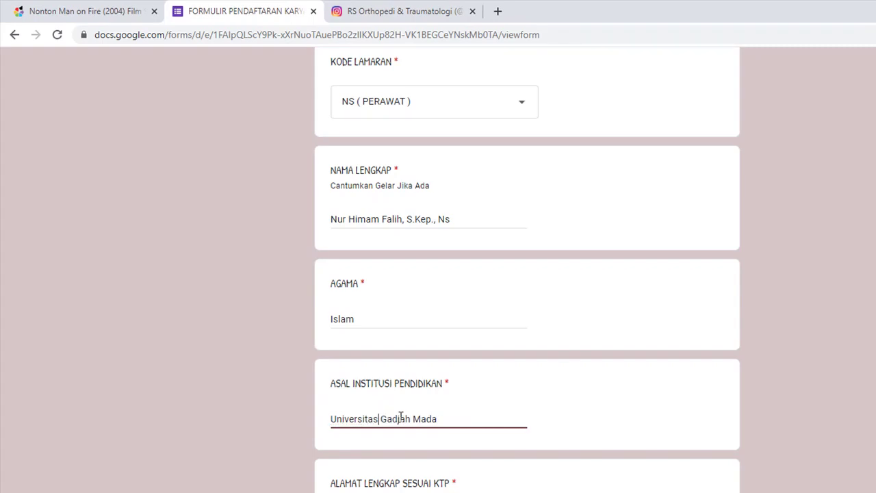
# Type the applicant's full KTP address.
pyautogui.scroll(-1, 414, 417)
pyautogui.click(376, 464)
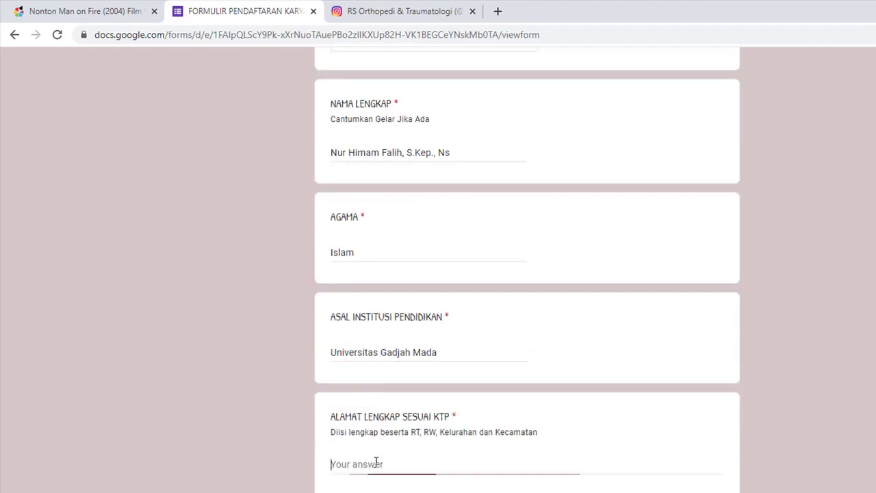
pyautogui.write('Nur')
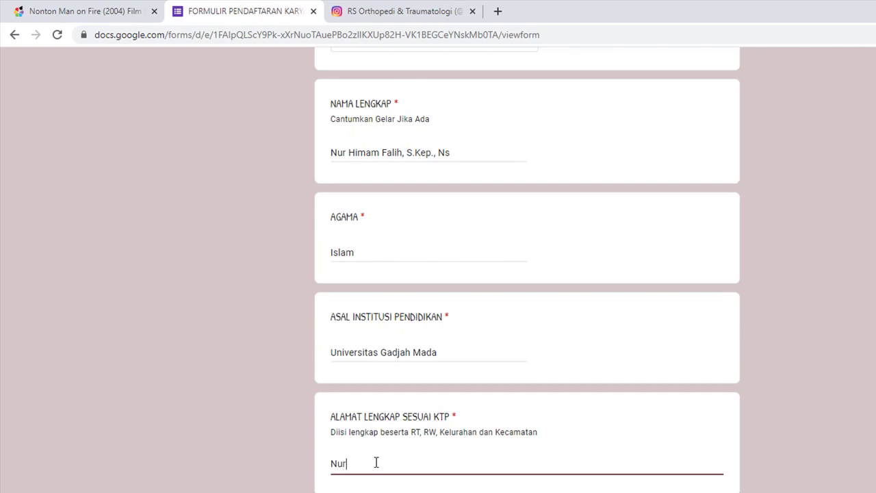
pyautogui.press('BackSpace')
pyautogui.press('BackSpace')
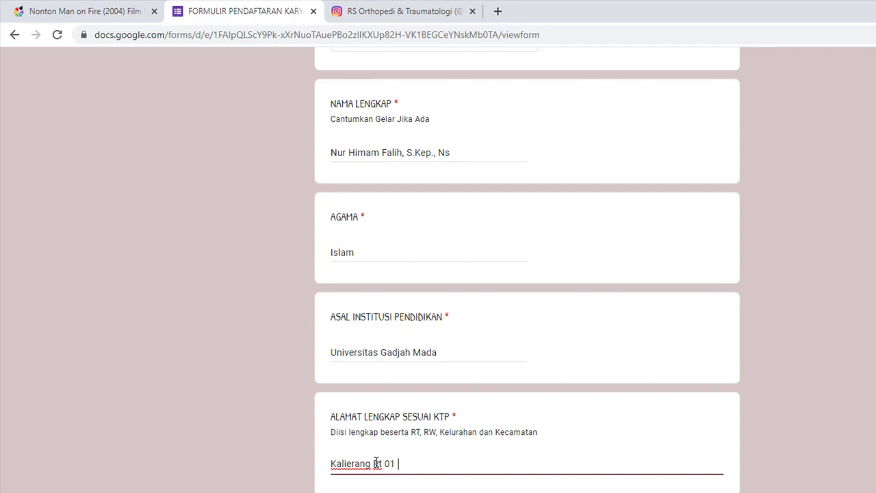
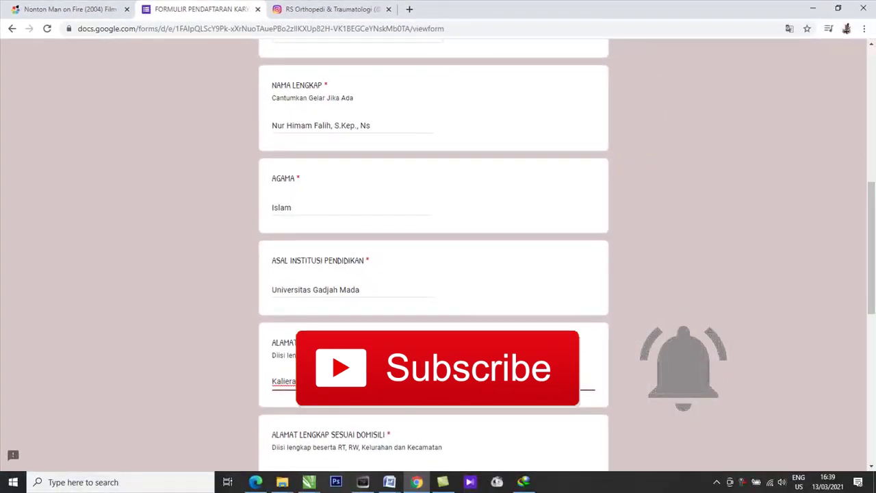
# Copy the KTP address into the DOMISILI address answer.
pyautogui.scroll(-1, 417, 383)
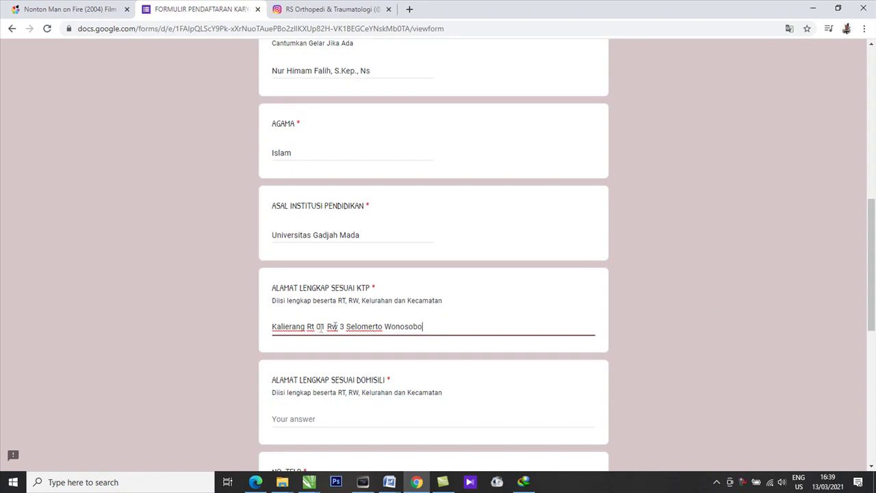
pyautogui.scroll(-1, 315, 327)
pyautogui.click(308, 362)
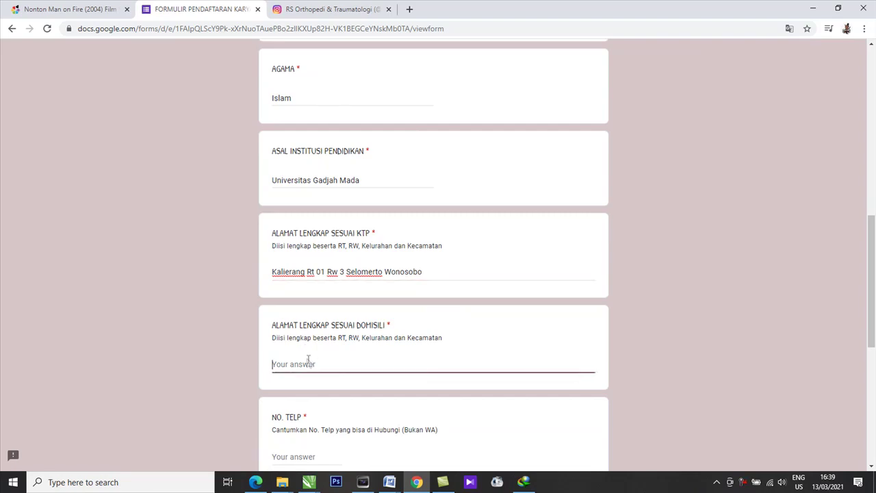
pyautogui.click(378, 271)
pyautogui.hotkey('ctrl', 'a')
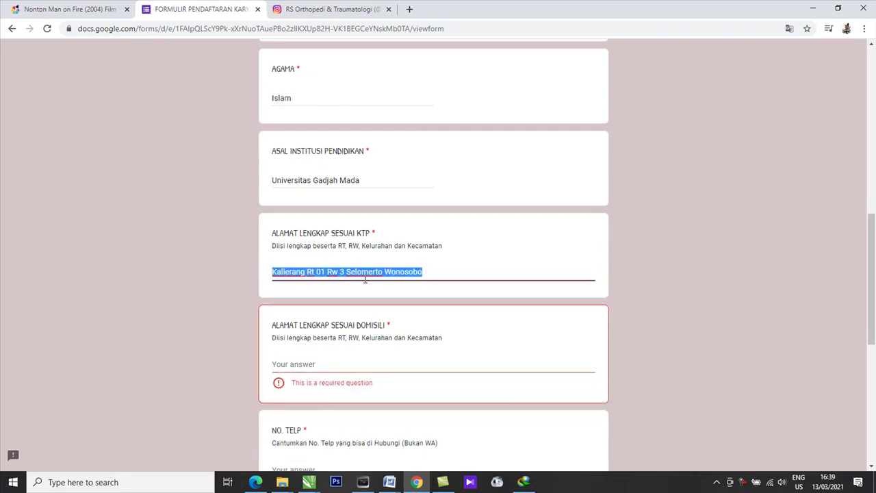
pyautogui.hotkey('ctrl', 'c')
pyautogui.click(354, 362)
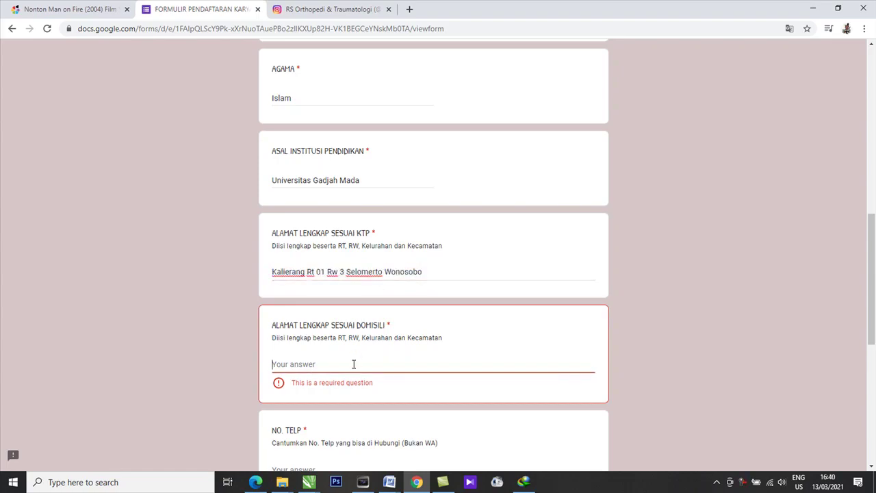
pyautogui.hotkey('ctrl', 'v')
pyautogui.scroll(-2, 354, 363)
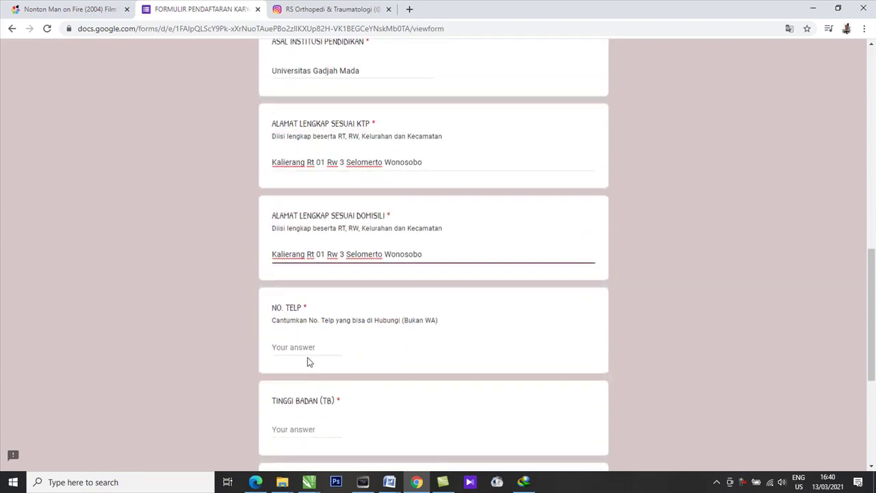
# Enter the applicant's phone number.
pyautogui.click(300, 349)
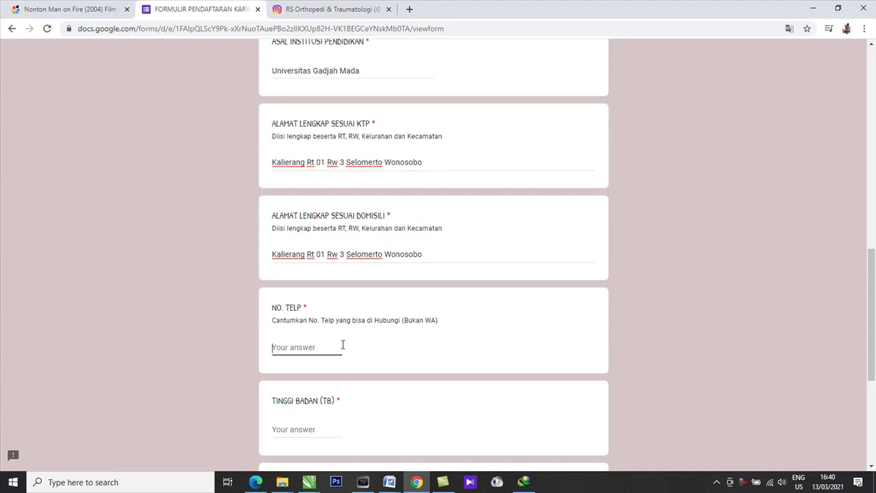
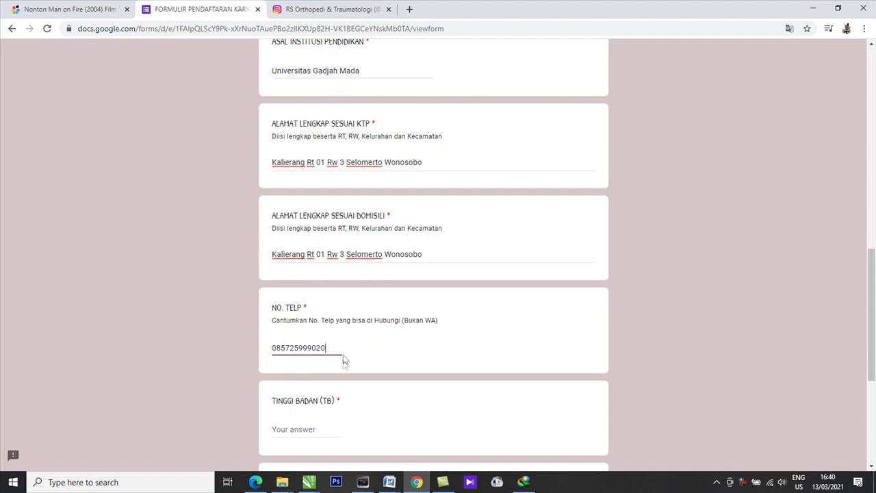
pyautogui.scroll(-1, 344, 360)
# Answer TINGGI BADAN with 170 and BERAT BADAN with 70.
pyautogui.click(309, 381)
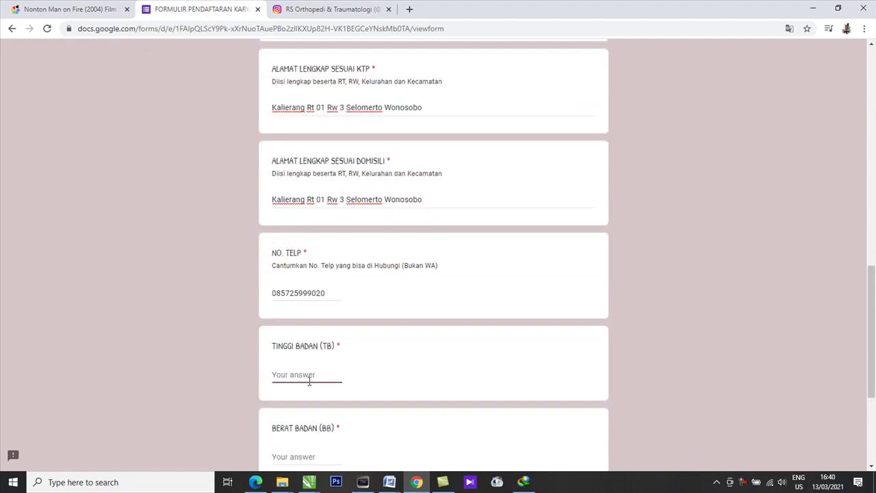
pyautogui.scroll(-1, 322, 377)
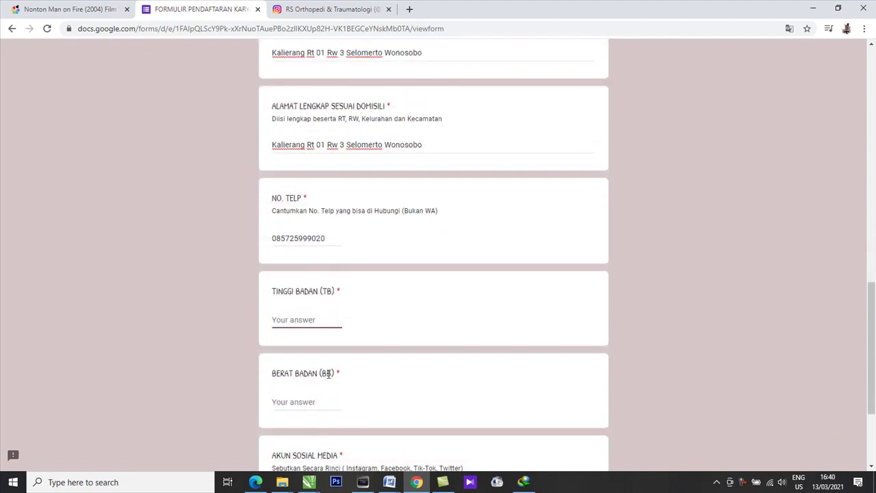
pyautogui.write('170')
pyautogui.click(317, 402)
pyautogui.write('70')
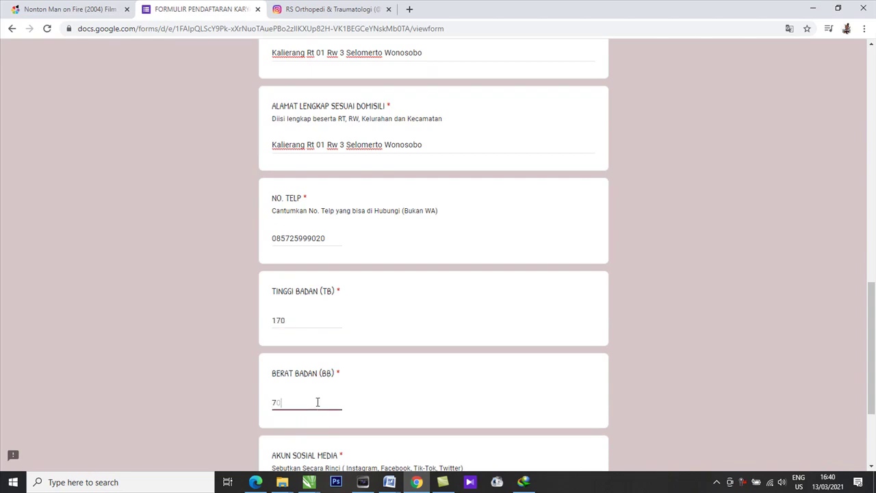
pyautogui.scroll(-2, 346, 411)
# Enter the applicant's social media account name, correcting typos.
pyautogui.click(300, 386)
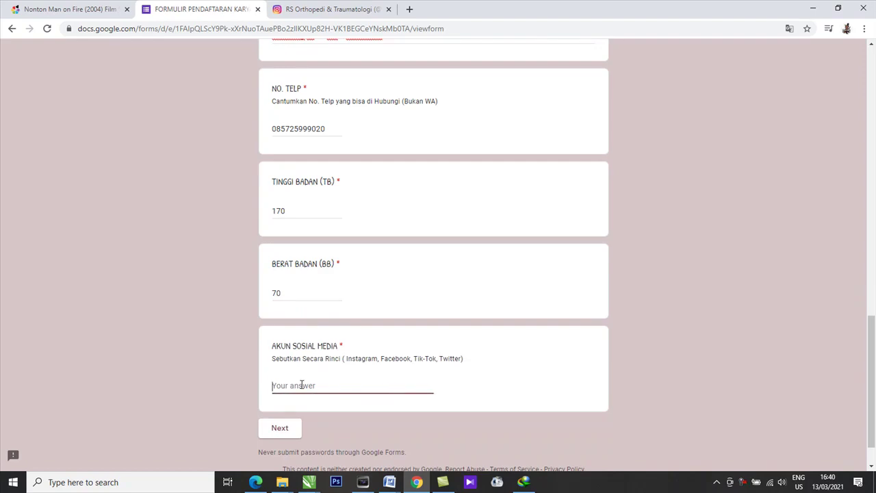
pyautogui.write('lowongan kesehaty')
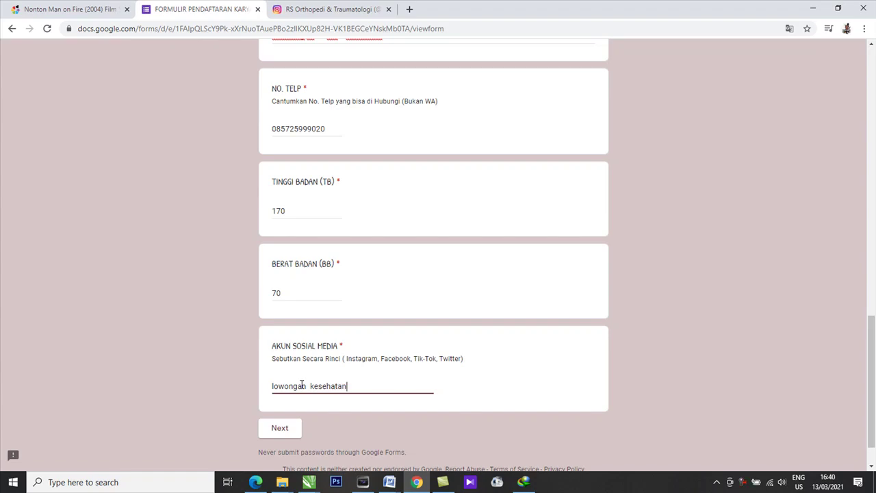
# Go to the next form page and scroll to the UPLOAD KELENGKAPAN DOKUMEN question.
pyautogui.click(289, 431)
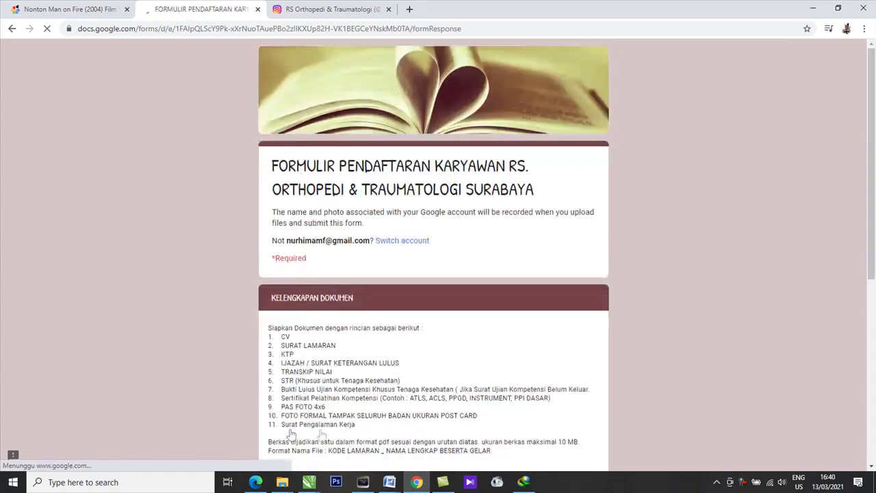
pyautogui.scroll(-3, 408, 292)
pyautogui.scroll(2, 408, 297)
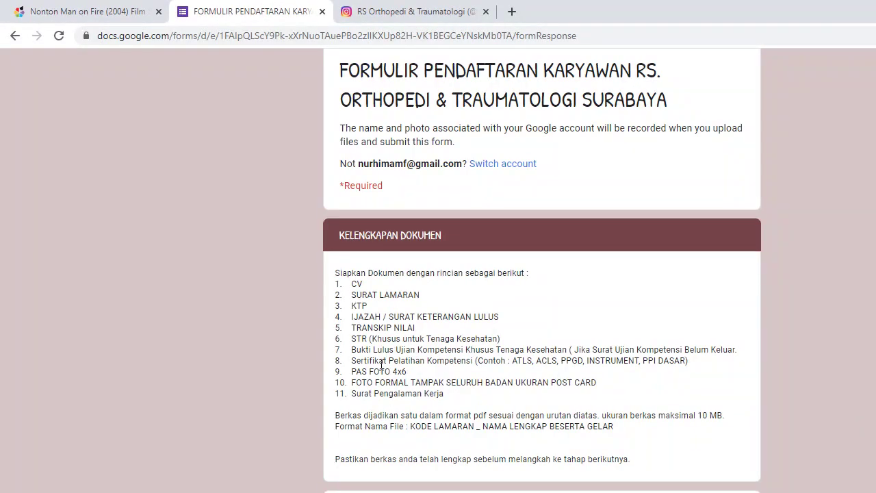
pyautogui.scroll(-1, 385, 375)
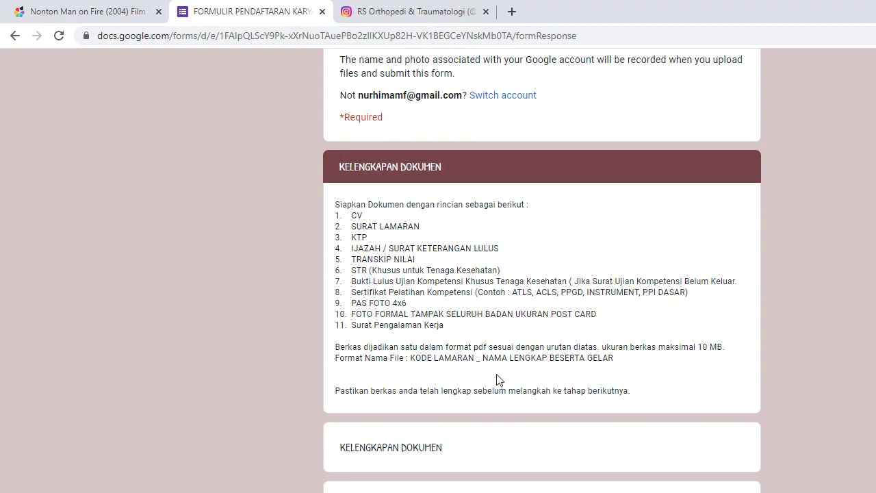
pyautogui.scroll(-1, 499, 380)
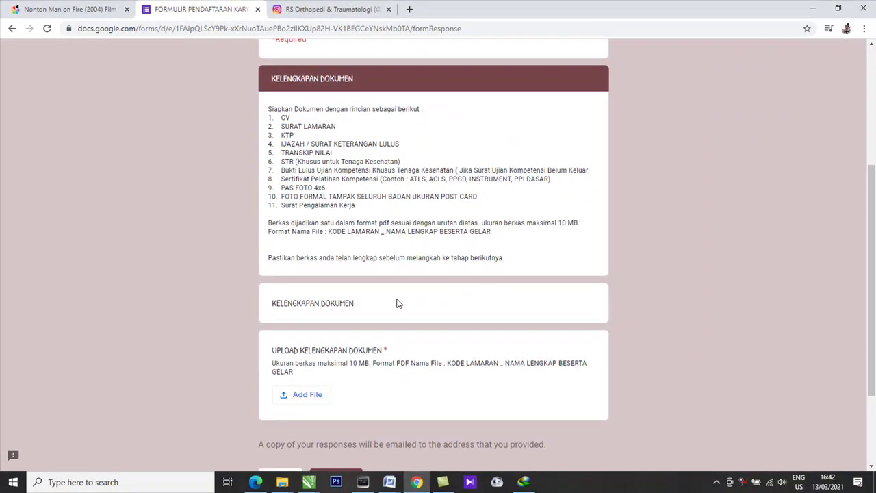
pyautogui.scroll(-2, 376, 303)
pyautogui.scroll(2, 391, 301)
pyautogui.scroll(-1, 313, 368)
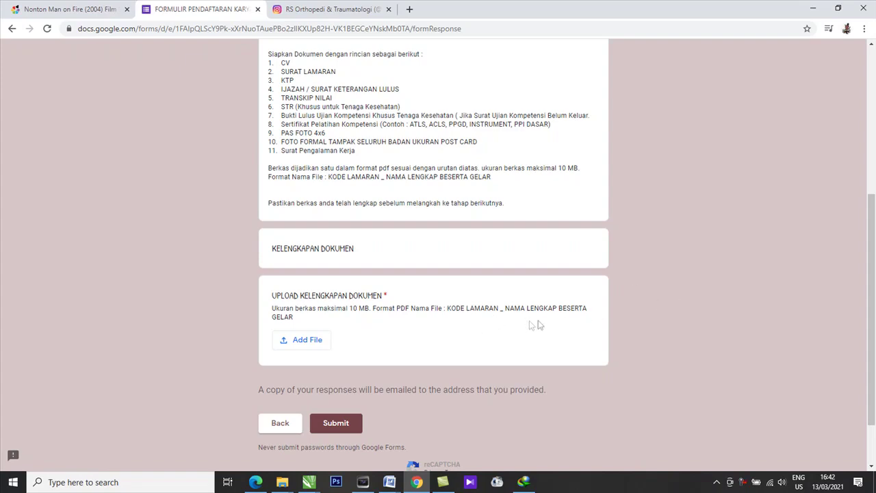
# Start Add File, then cancel the device file browser and close the Insert file dialog.
pyautogui.click(308, 340)
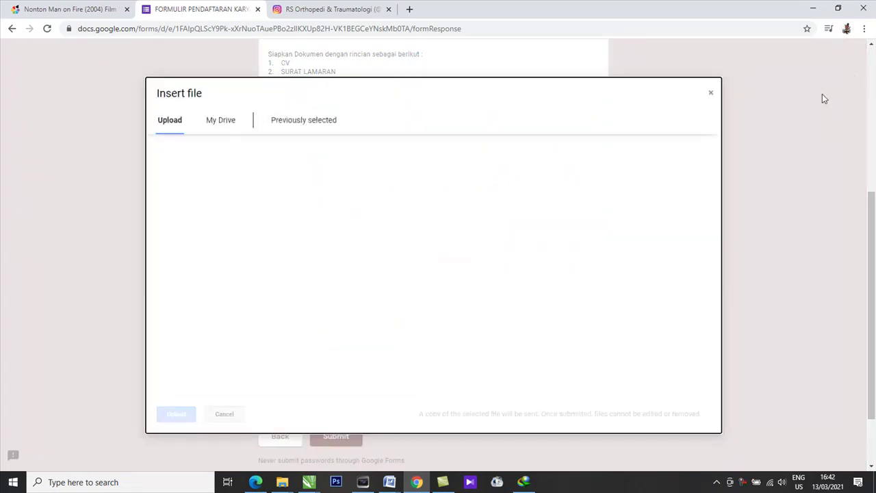
pyautogui.click(439, 265)
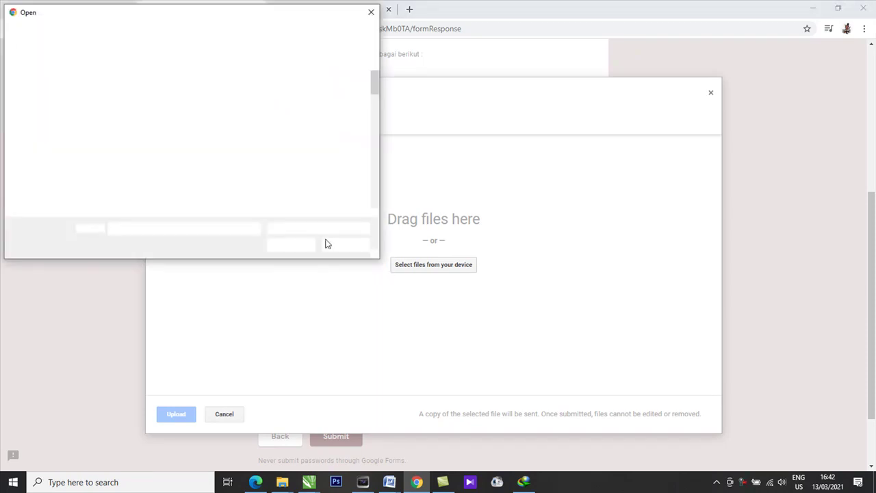
pyautogui.click(370, 12)
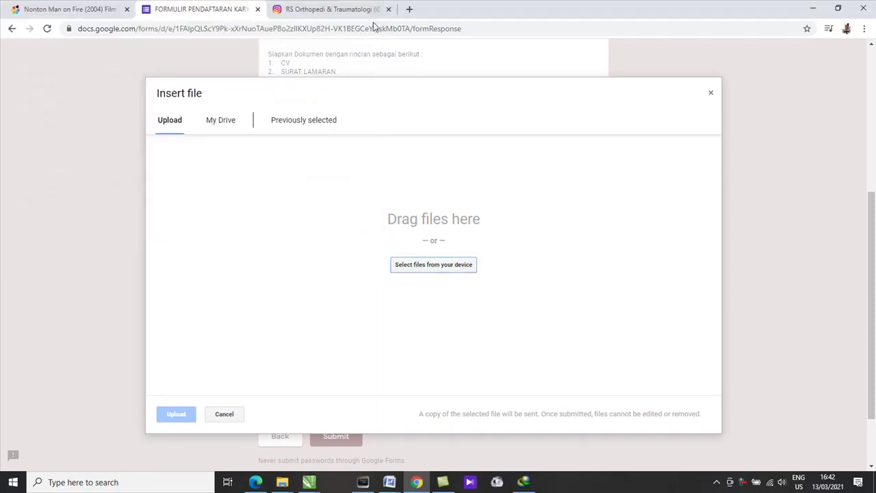
pyautogui.click(709, 93)
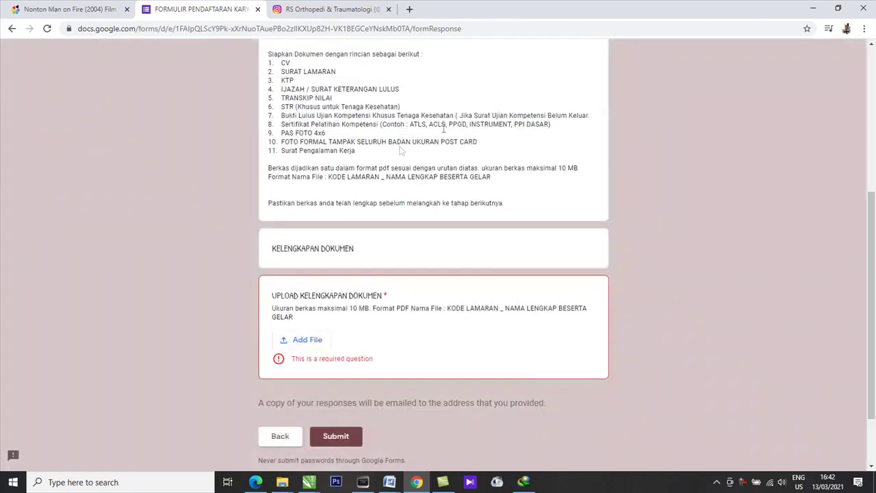
pyautogui.scroll(-2, 313, 306)
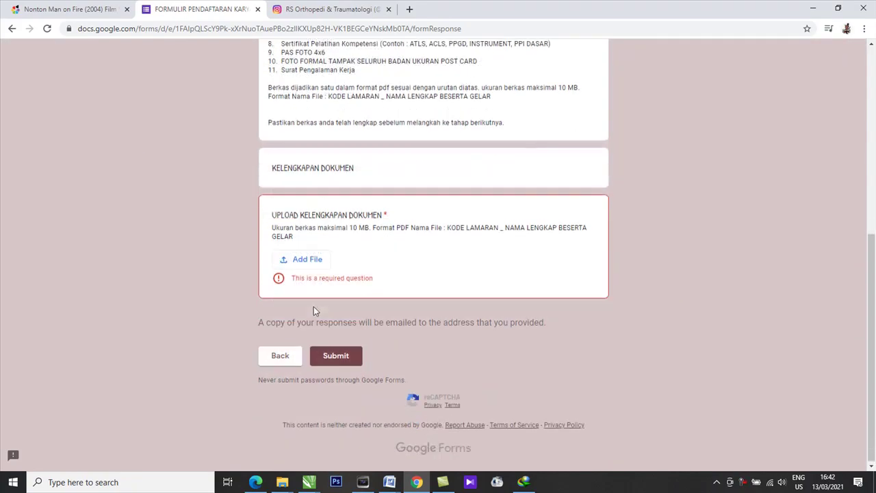
pyautogui.click(347, 362)
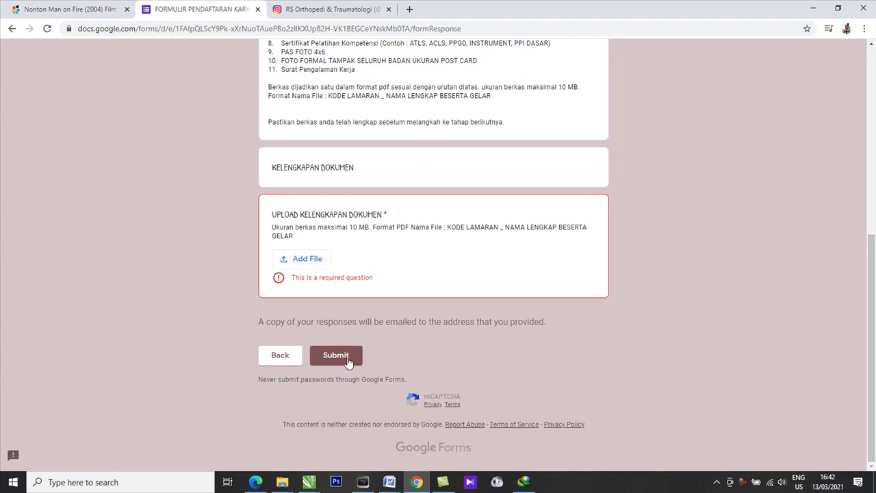
pyautogui.scroll(1, 347, 361)
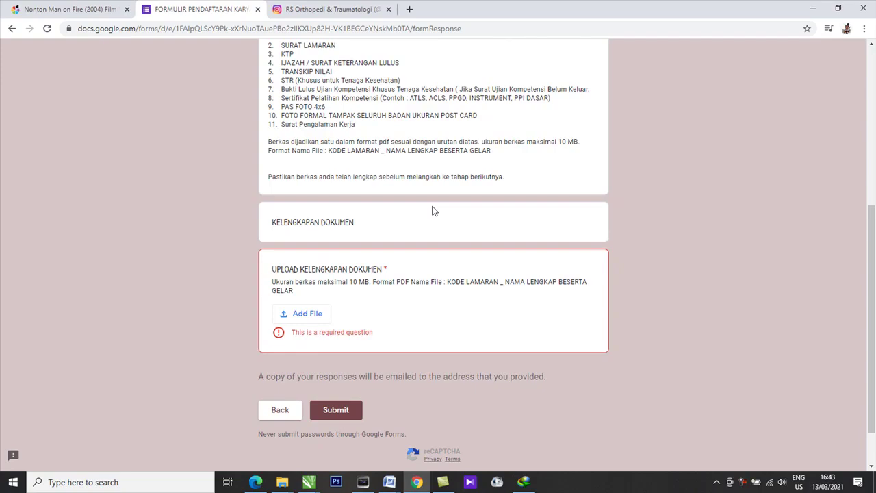
pyautogui.scroll(2, 432, 211)
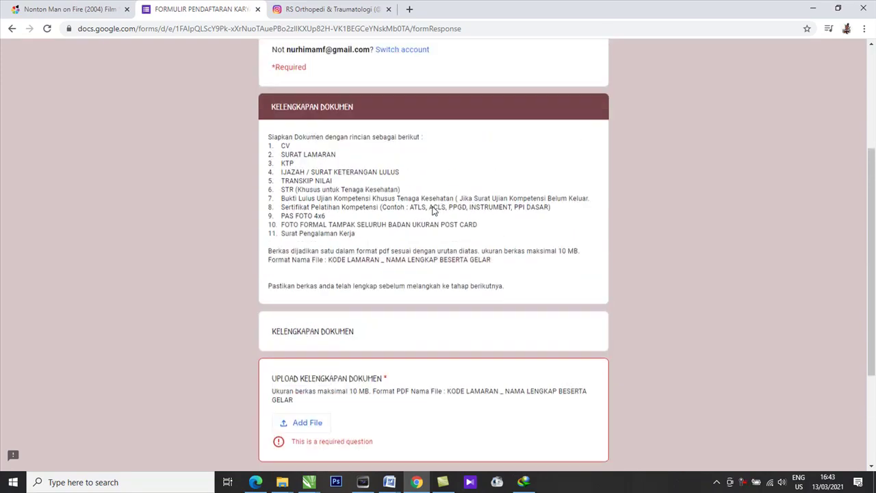